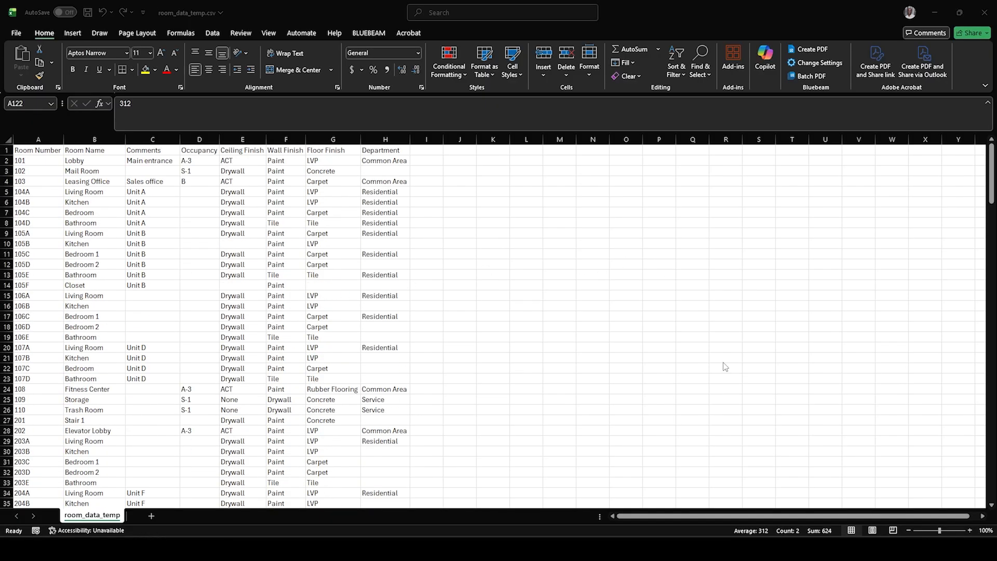
Switch to Revit, examine the building model in 3D from several angles, and show the Level 3 floor plan.
{"action": "mouse_move", "coordinate": [718, 550]}
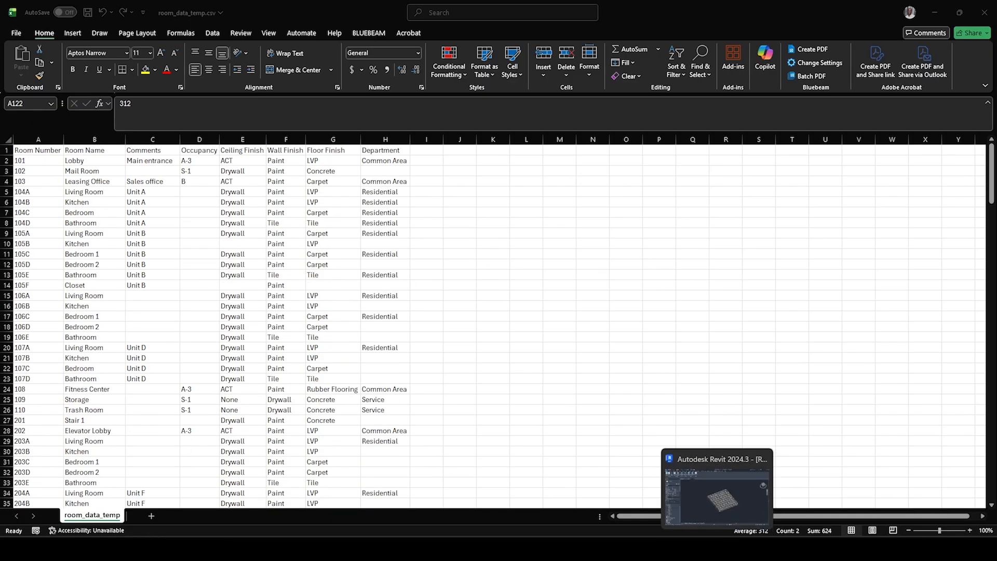
{"action": "left_click", "coordinate": [718, 550]}
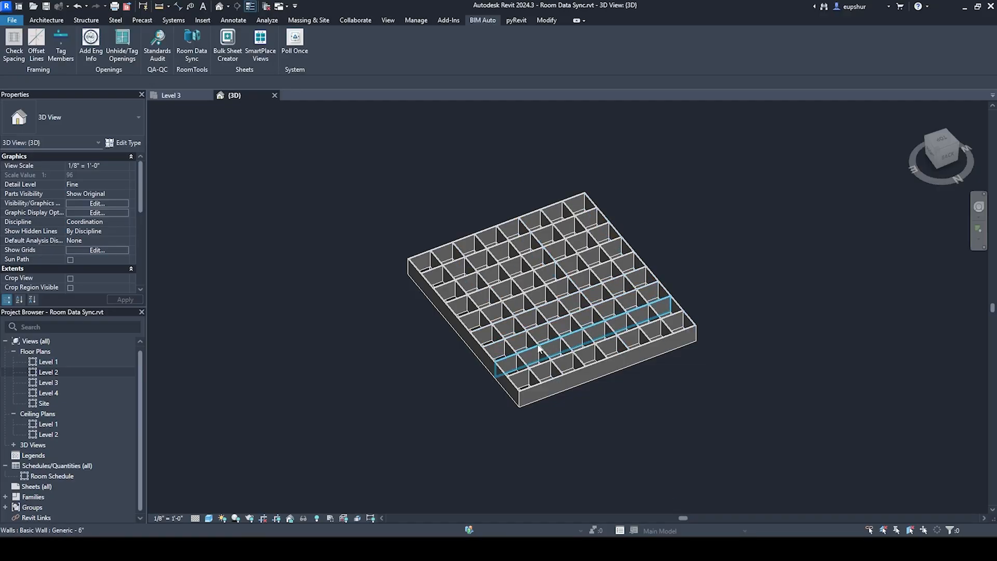
{"action": "middle_click_drag", "start_coordinate": [538, 325], "coordinate": [674, 381], "text": "shift"}
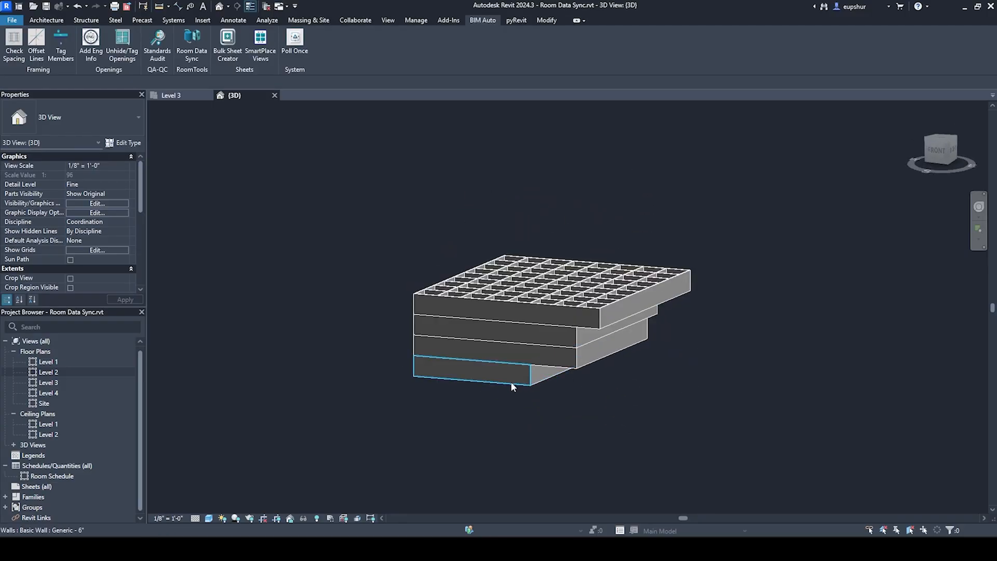
{"action": "mouse_move", "coordinate": [510, 382]}
{"action": "middle_mouse_down", "text": "shift"}
{"action": "mouse_move", "coordinate": [578, 403]}
{"action": "mouse_move", "coordinate": [530, 430]}
{"action": "mouse_move", "coordinate": [552, 423]}
{"action": "mouse_move", "coordinate": [526, 337]}
{"action": "mouse_move", "coordinate": [542, 364]}
{"action": "mouse_move", "coordinate": [557, 338]}
{"action": "mouse_move", "coordinate": [494, 213]}
{"action": "mouse_move", "coordinate": [488, 265]}
{"action": "mouse_move", "coordinate": [505, 416]}
{"action": "mouse_move", "coordinate": [532, 450]}
{"action": "mouse_move", "coordinate": [577, 398]}
{"action": "mouse_move", "coordinate": [587, 362]}
{"action": "mouse_move", "coordinate": [566, 356]}
{"action": "mouse_move", "coordinate": [601, 298]}
{"action": "mouse_move", "coordinate": [568, 338]}
{"action": "mouse_move", "coordinate": [575, 299]}
{"action": "mouse_move", "coordinate": [396, 276]}
{"action": "middle_mouse_up", "text": "shift"}
{"action": "left_click", "coordinate": [171, 95]}
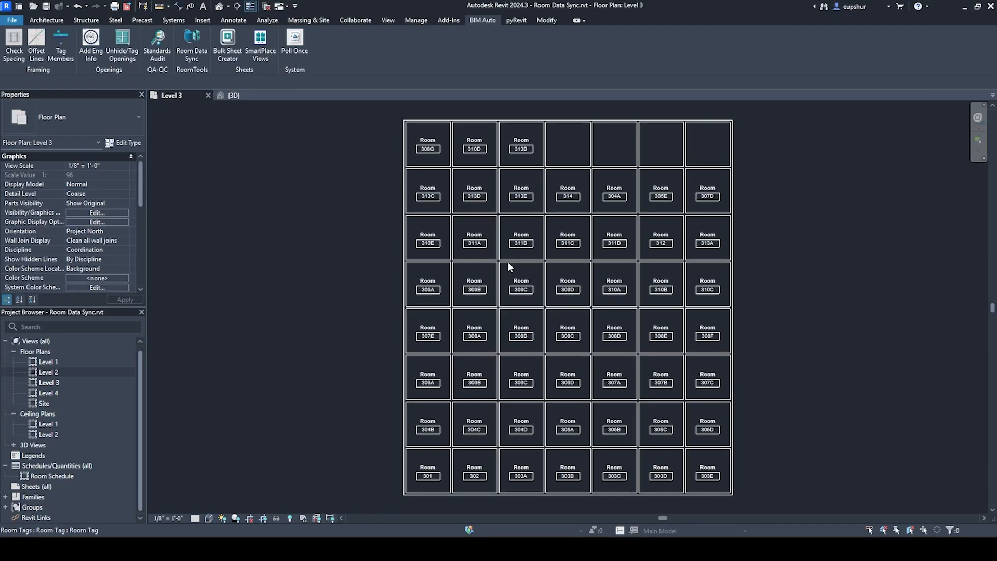
Try placing a room in the empty bay beside room 313B, view its identity data, and undo the placement.
{"action": "left_click", "coordinate": [44, 20]}
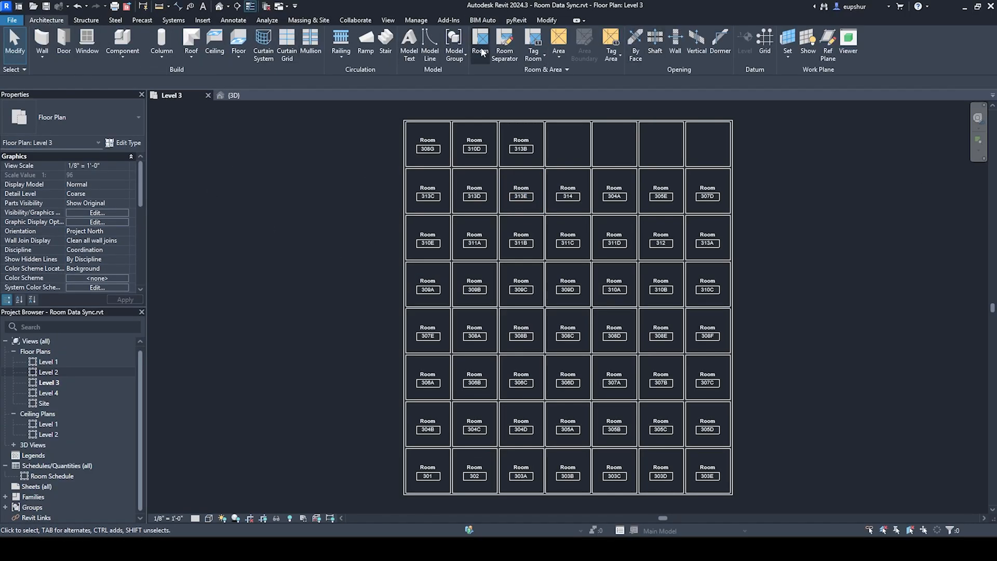
{"action": "left_click", "coordinate": [570, 146]}
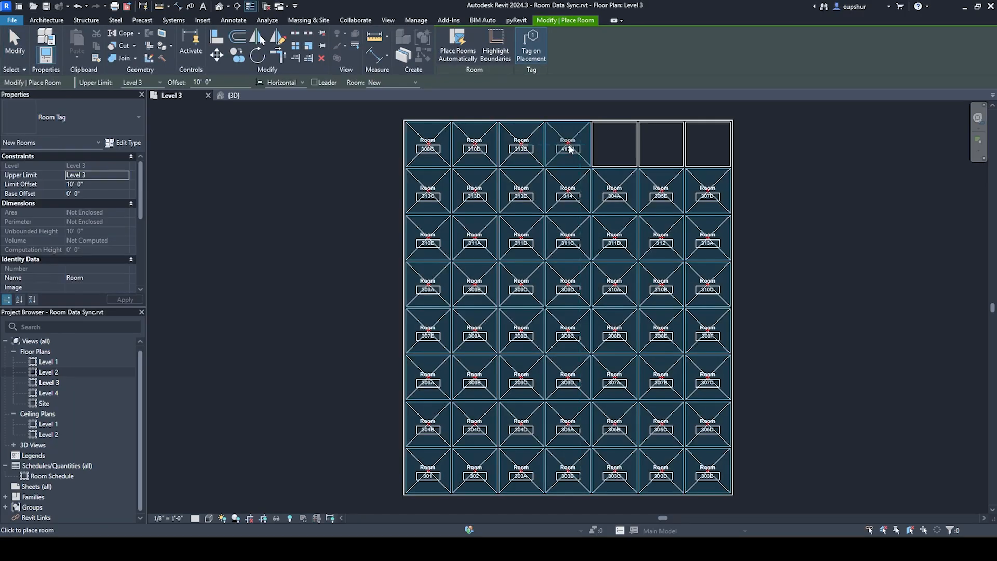
{"action": "key", "text": "Escape"}
{"action": "scroll", "coordinate": [102, 247], "scroll_direction": "down", "scroll_amount": 5}
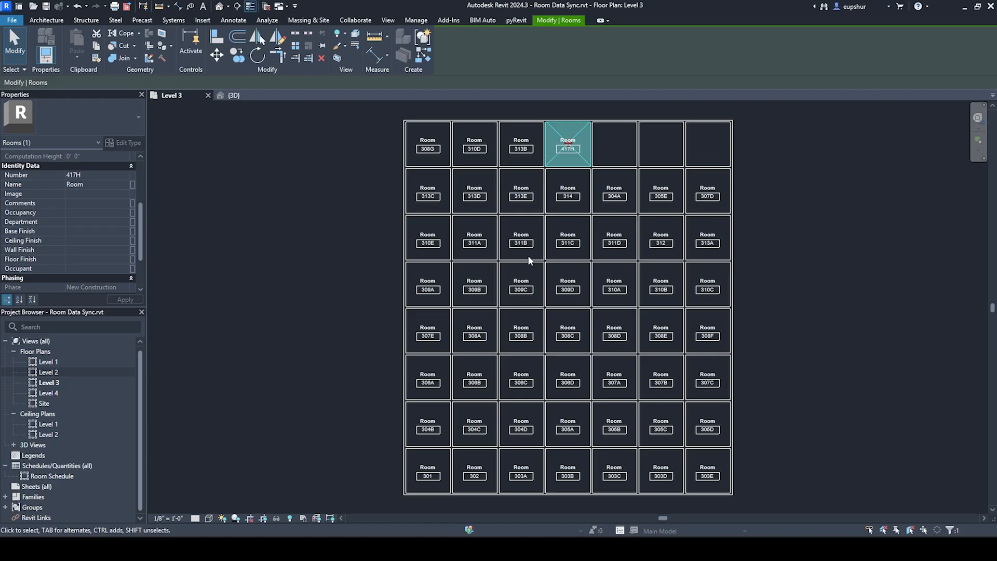
{"action": "key", "text": "ctrl+z"}
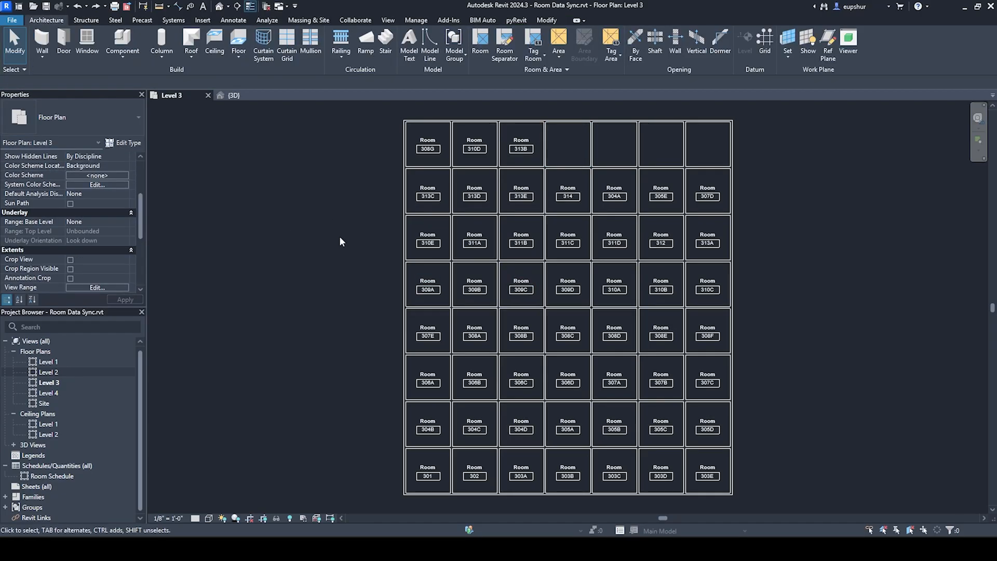
Start Room Data Sync and load the room_data_temp.csv file.
{"action": "left_click", "coordinate": [492, 23]}
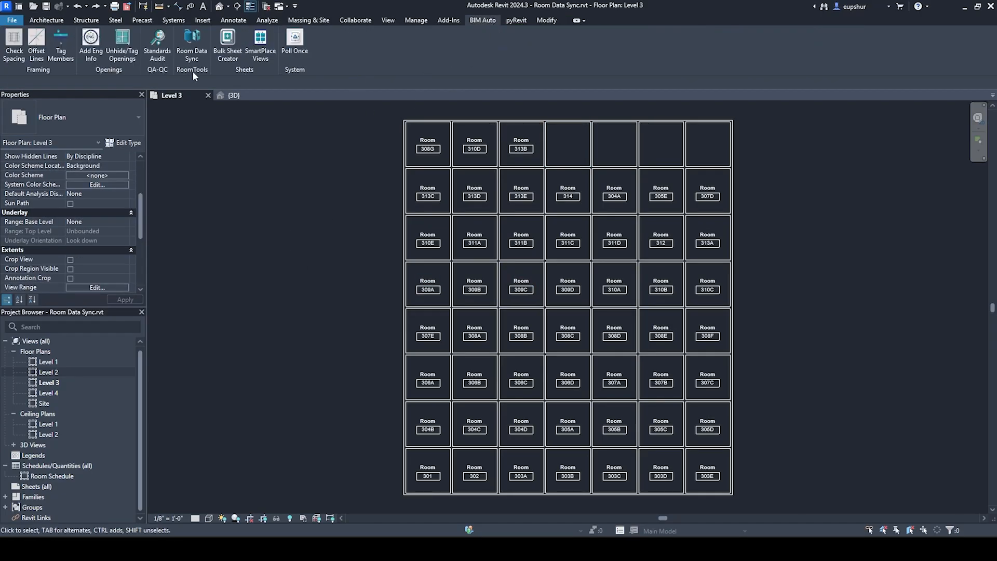
{"action": "left_click", "coordinate": [190, 38]}
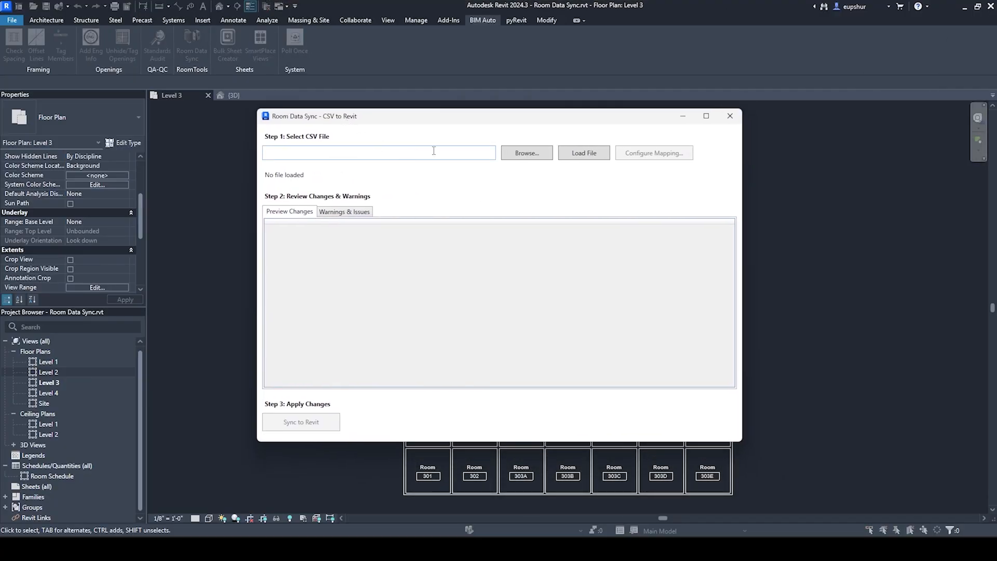
{"action": "left_click", "coordinate": [528, 154]}
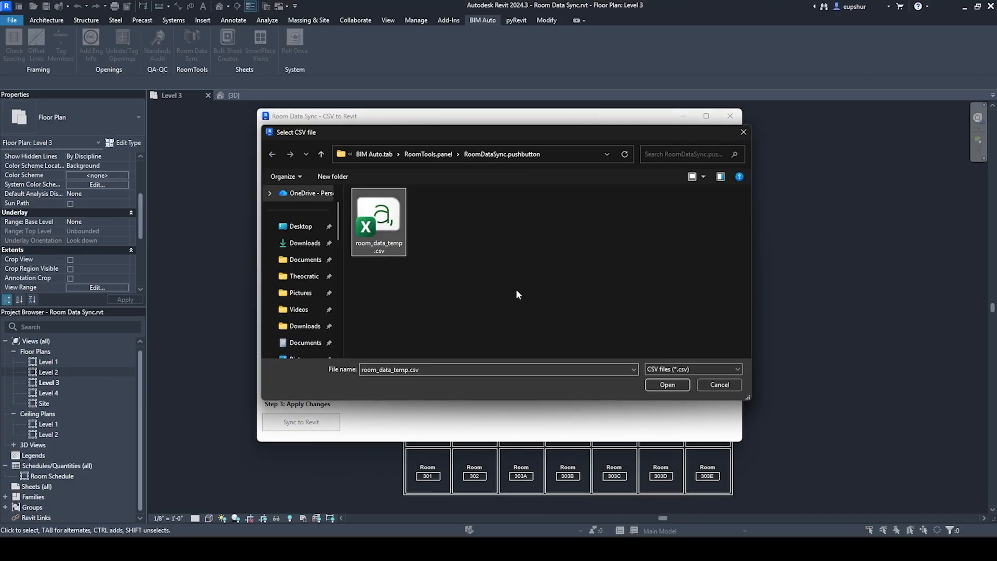
{"action": "left_click", "coordinate": [669, 385]}
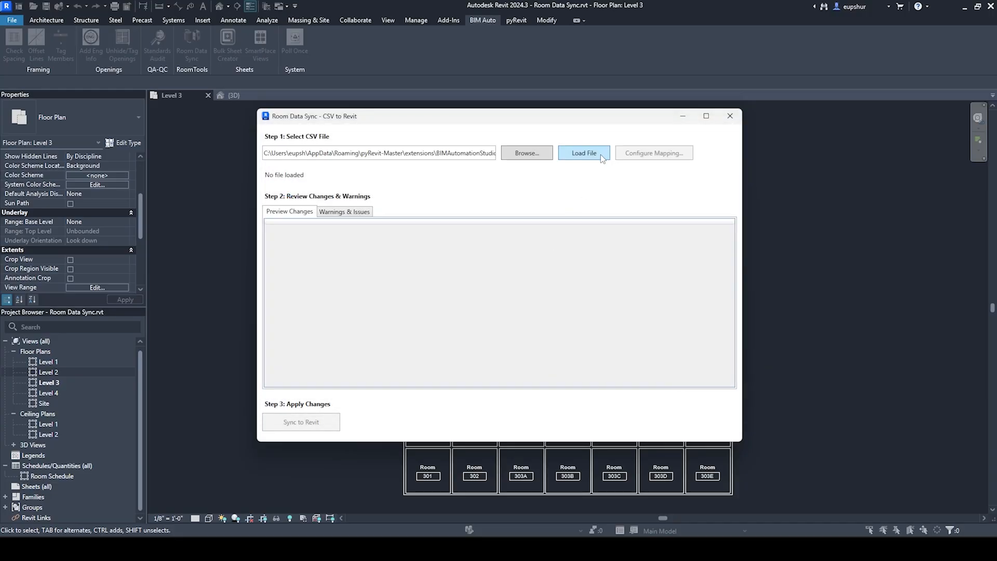
{"action": "left_click", "coordinate": [599, 157]}
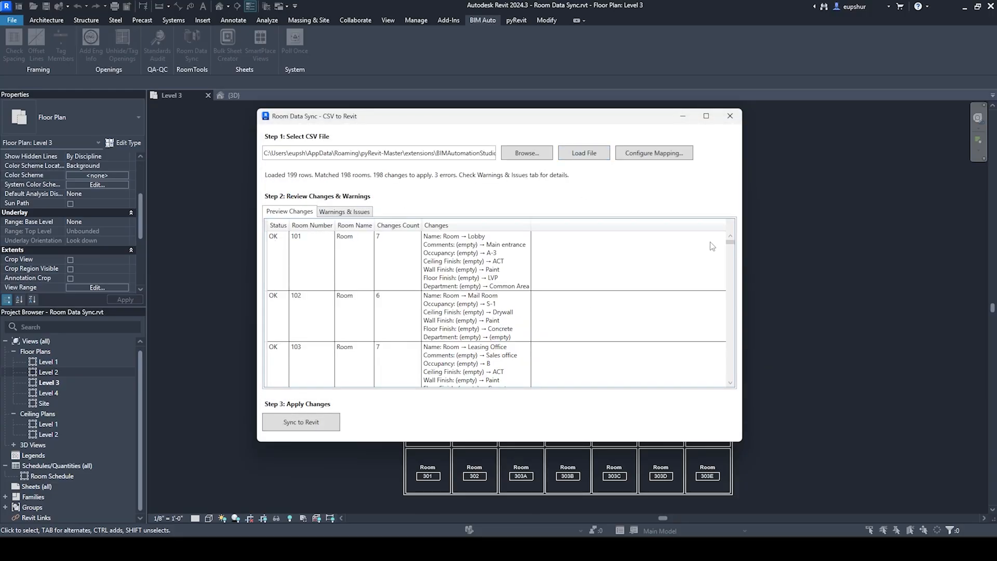
Review the previewed room changes and the duplicate room number issues for 205 and 312.
{"action": "mouse_move", "coordinate": [732, 243]}
{"action": "left_mouse_down"}
{"action": "mouse_move", "coordinate": [731, 367]}
{"action": "mouse_move", "coordinate": [731, 240]}
{"action": "left_mouse_up"}
{"action": "left_click", "coordinate": [358, 213]}
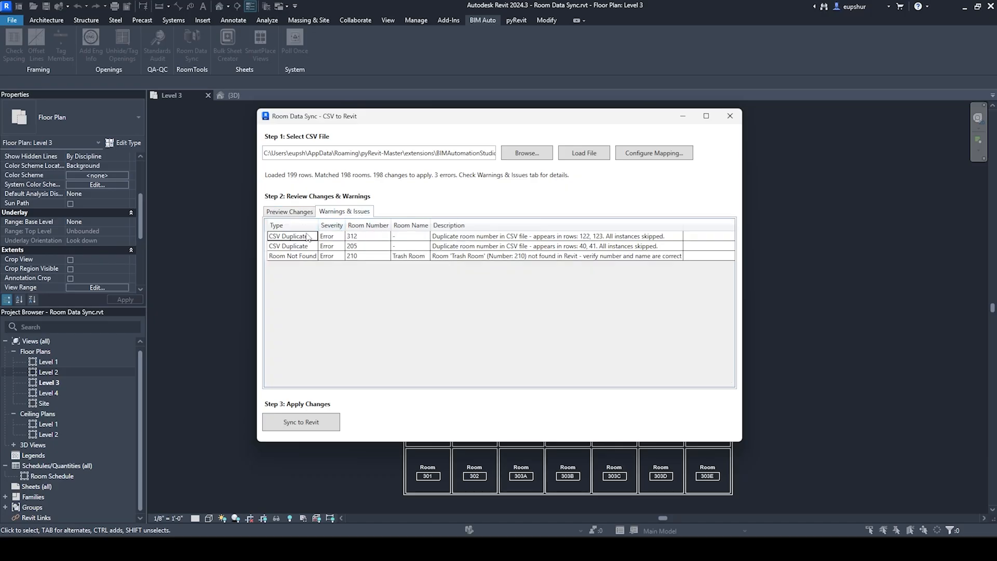
{"action": "left_click", "coordinate": [371, 247]}
{"action": "left_click", "coordinate": [377, 238]}
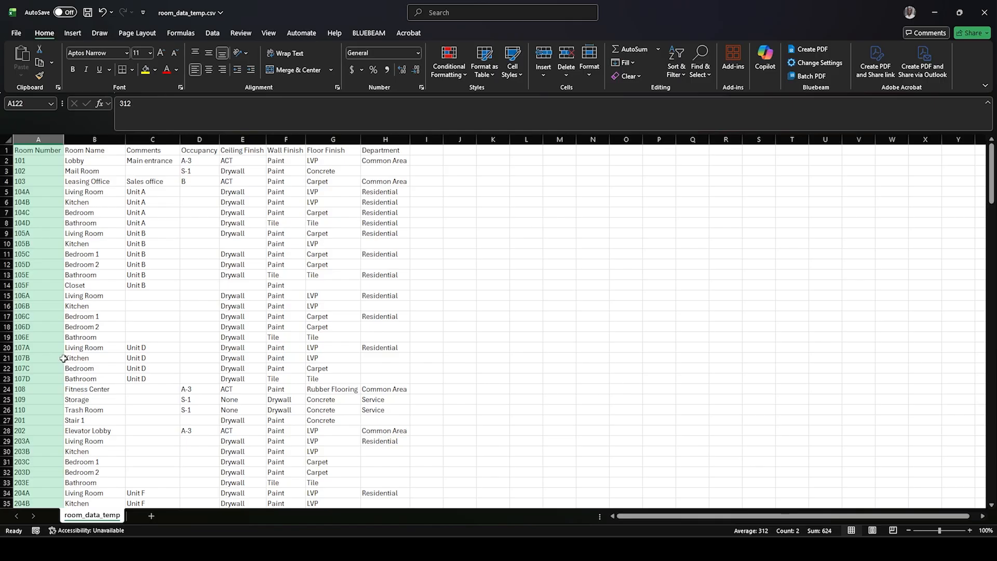
Check rows 122 and 123 for duplicate room 312 in Excel, and return to Revit to review the room 210 issue.
{"action": "left_click", "coordinate": [41, 400]}
{"action": "left_click_drag", "start_coordinate": [37, 433], "coordinate": [32, 452]}
{"action": "scroll", "coordinate": [93, 401], "scroll_direction": "down", "scroll_amount": 1}
{"action": "scroll", "coordinate": [93, 401], "scroll_direction": "down", "scroll_amount": 20}
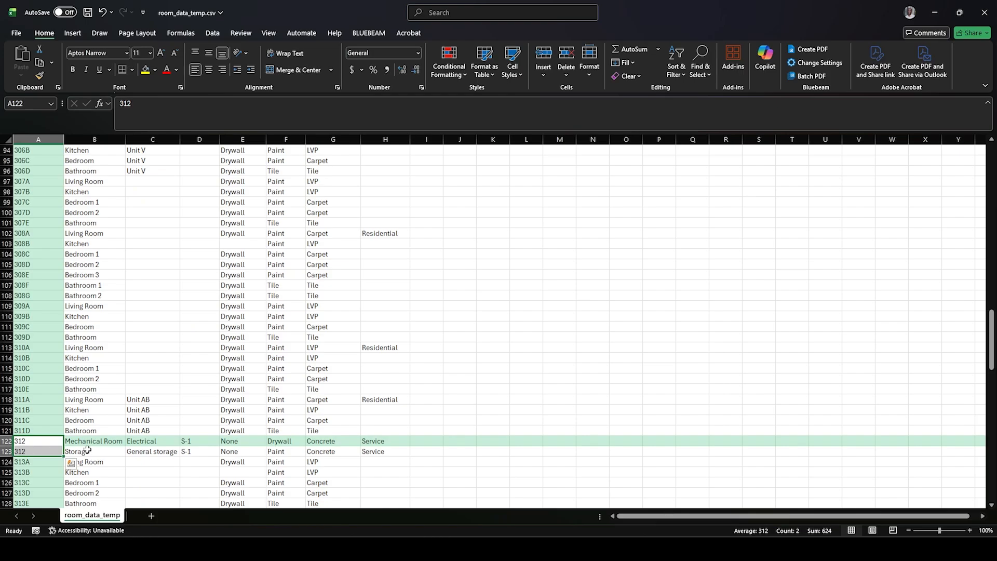
{"action": "key", "text": "alt+Tab"}
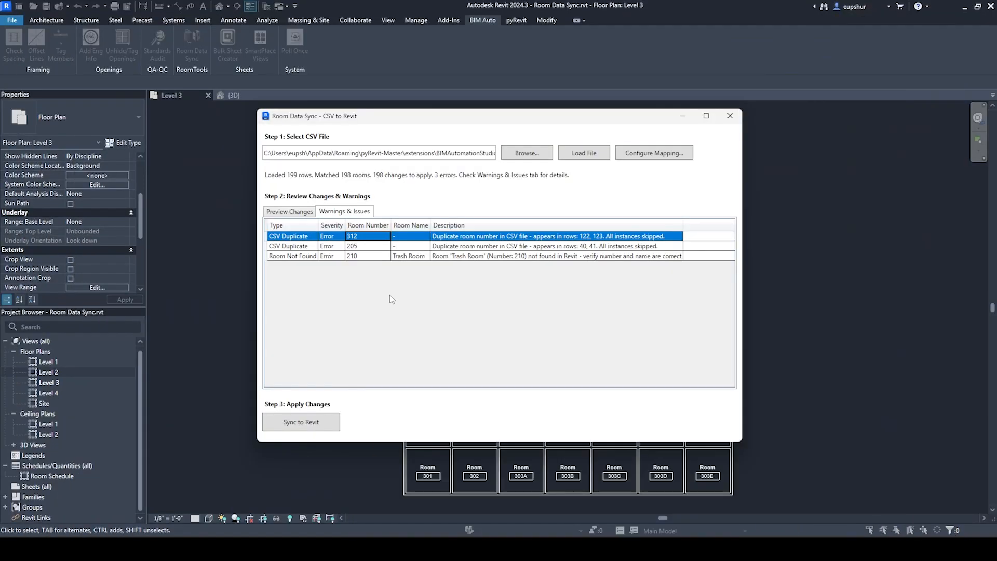
{"action": "left_click", "coordinate": [307, 257]}
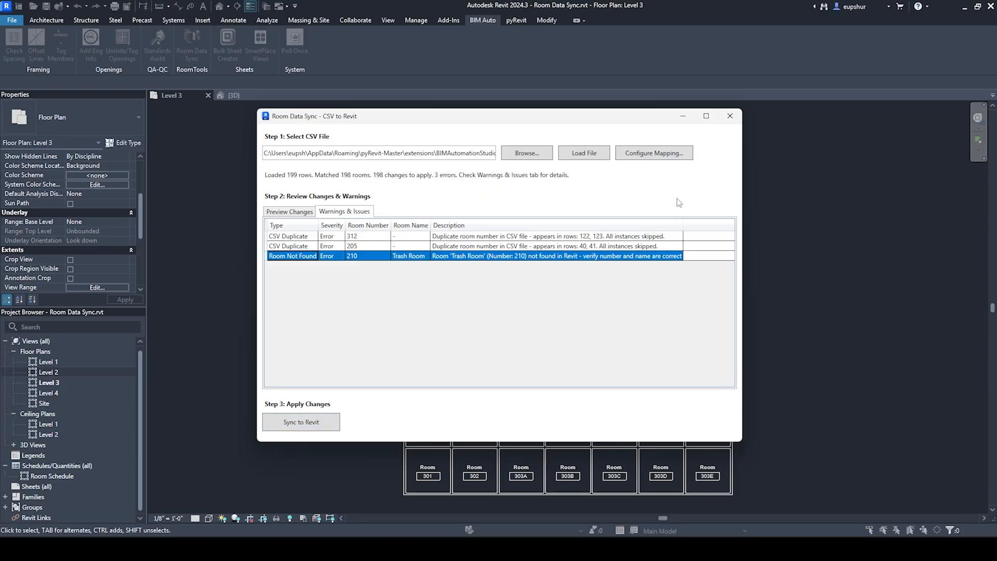
Examine the mapping of CSV columns to room parameters and the choices for Room Number and Room Name, leaving without saving.
{"action": "left_click", "coordinate": [654, 153]}
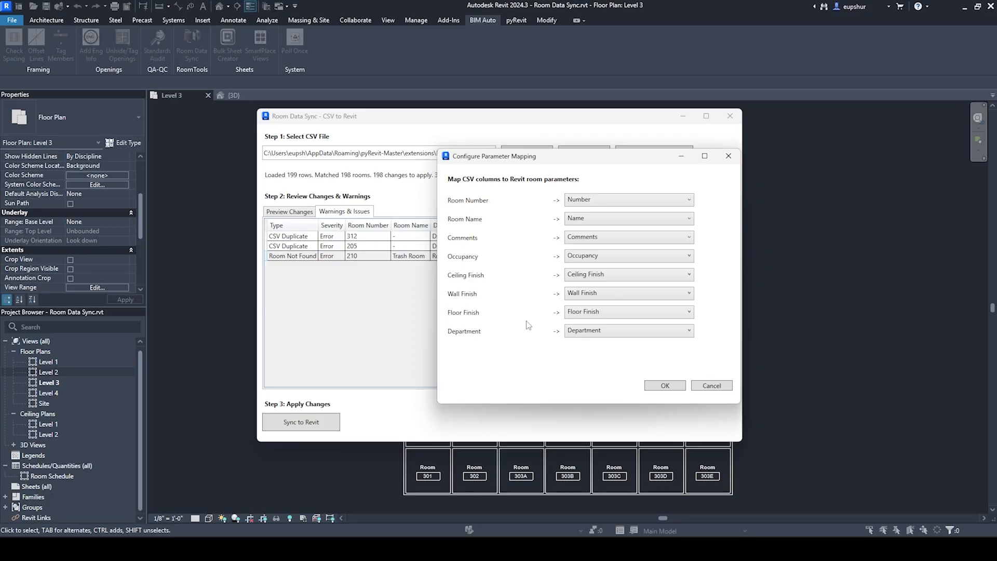
{"action": "left_click", "coordinate": [676, 208]}
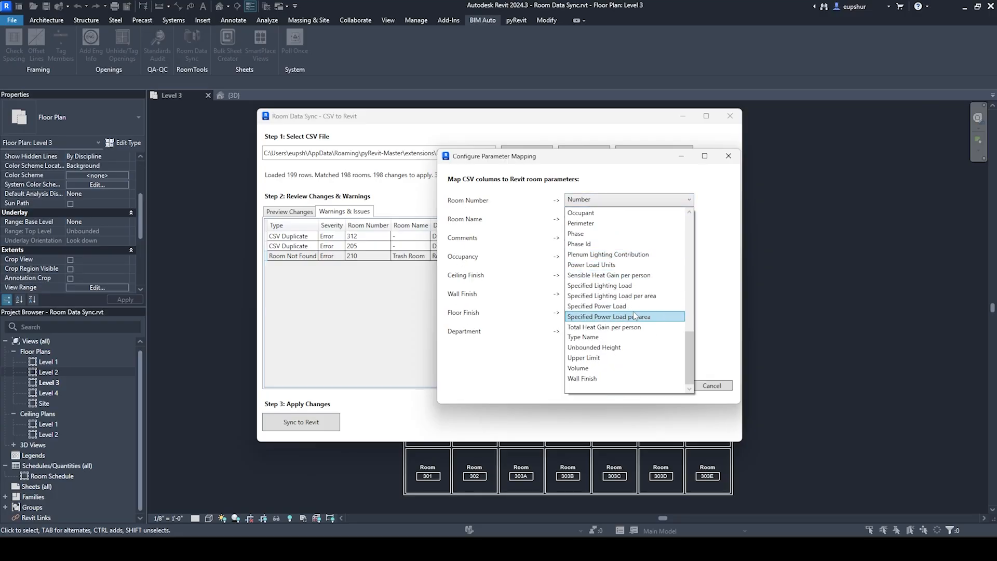
{"action": "scroll", "coordinate": [632, 314], "scroll_direction": "up", "scroll_amount": 5}
{"action": "scroll", "coordinate": [632, 314], "scroll_direction": "up", "scroll_amount": 3}
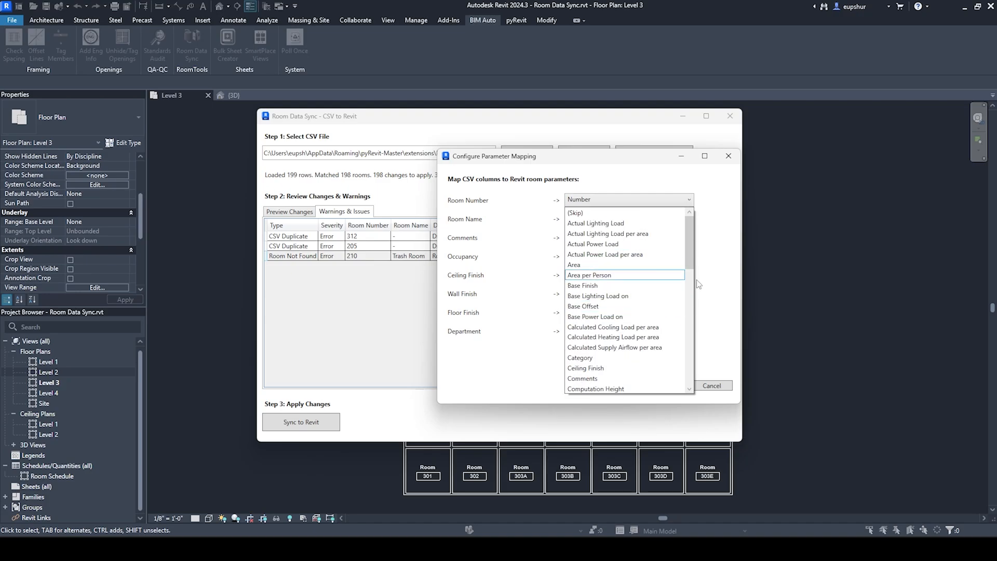
{"action": "scroll", "coordinate": [634, 290], "scroll_direction": "down", "scroll_amount": 5}
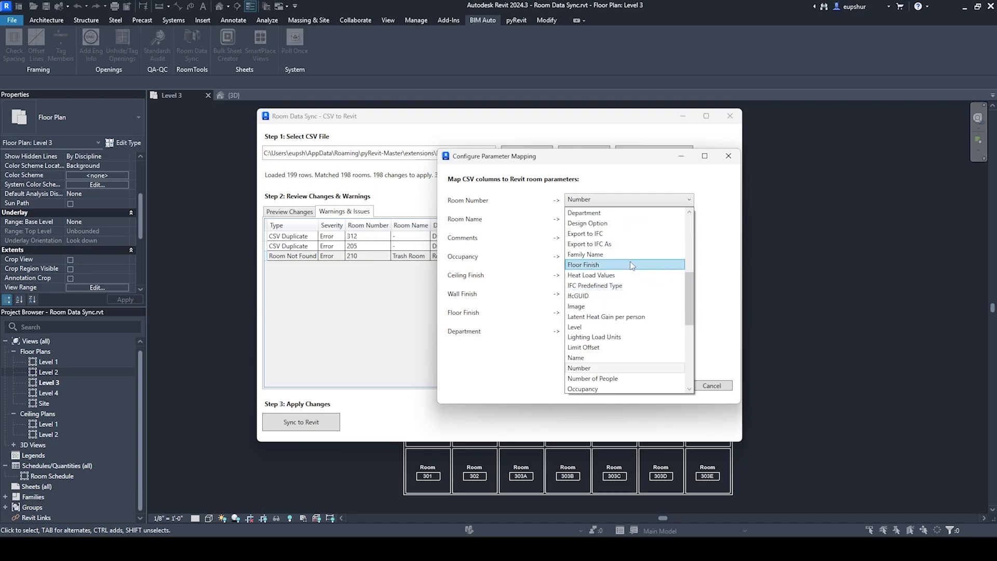
{"action": "left_click", "coordinate": [713, 211]}
{"action": "left_click", "coordinate": [650, 223]}
{"action": "scroll", "coordinate": [628, 324], "scroll_direction": "down", "scroll_amount": 2}
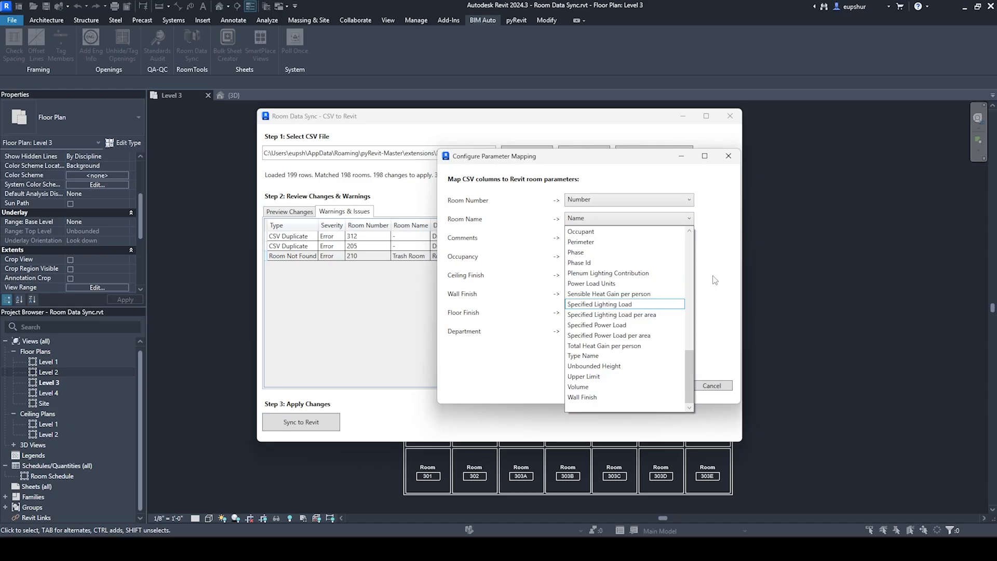
{"action": "left_click", "coordinate": [712, 276]}
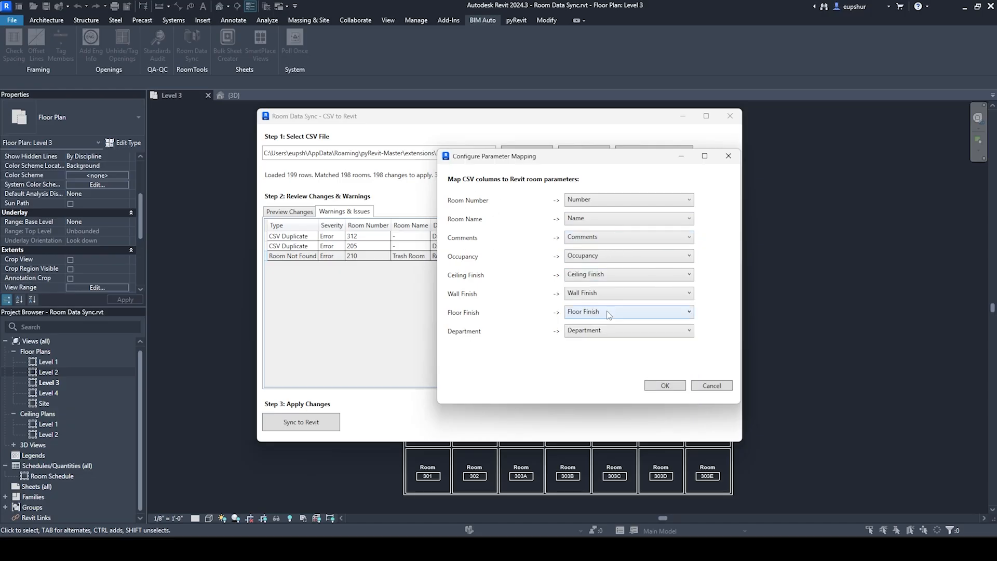
{"action": "left_click", "coordinate": [712, 386]}
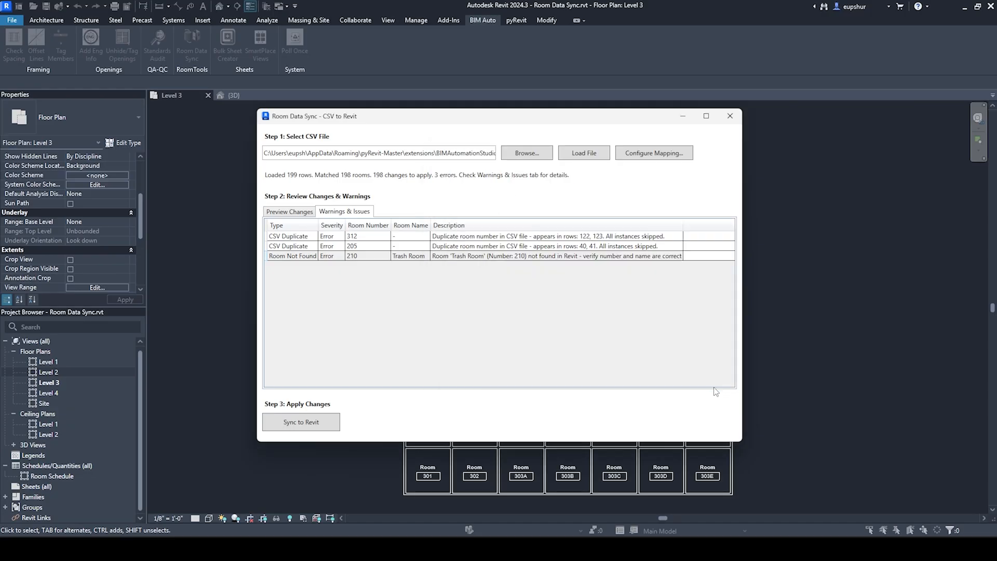
Return to the previewed changes, sync them to the Revit rooms, and close the results summary.
{"action": "left_click", "coordinate": [290, 212]}
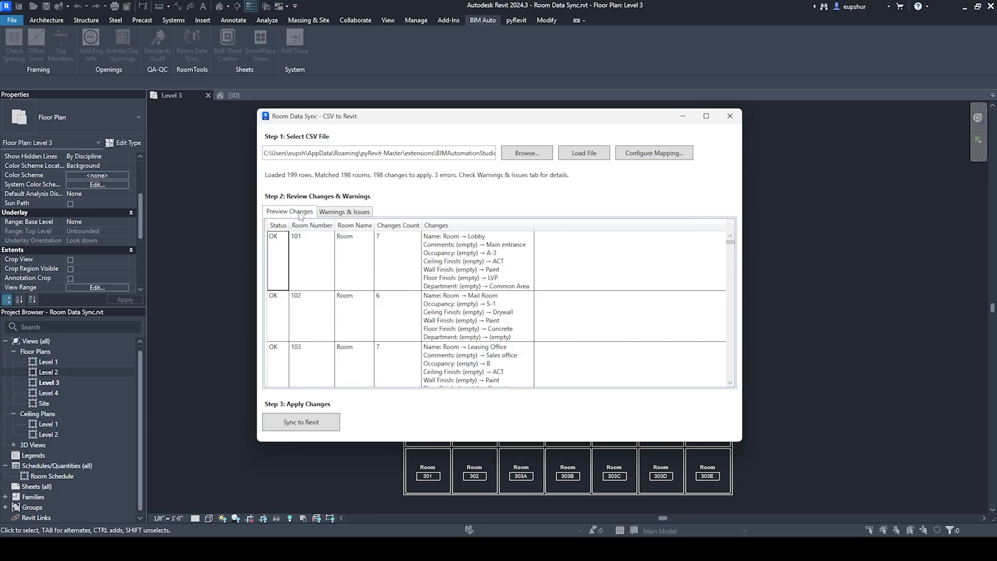
{"action": "left_click", "coordinate": [309, 429]}
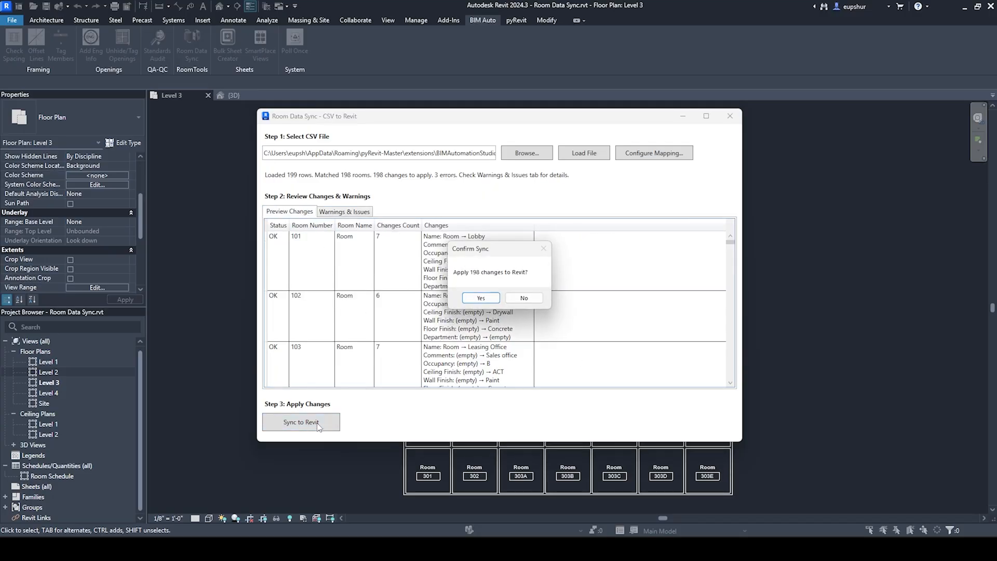
{"action": "left_click", "coordinate": [479, 299]}
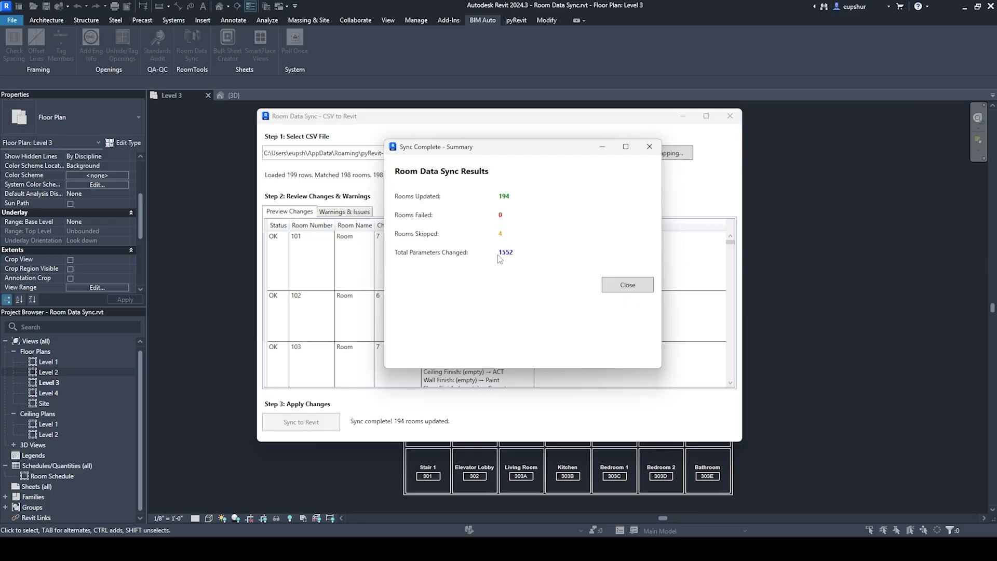
{"action": "left_click", "coordinate": [623, 287]}
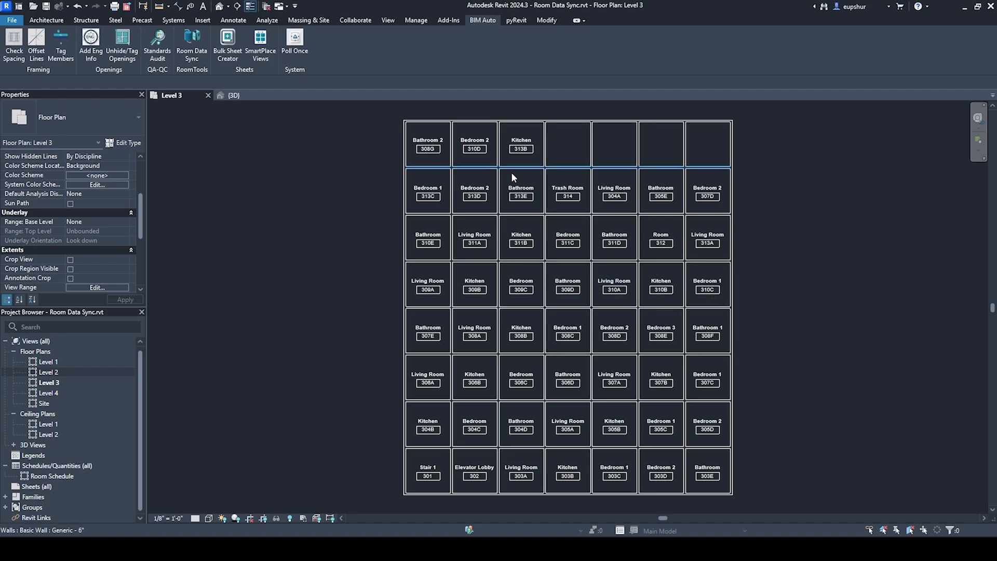
Select room 308G on the Level 3 plan to inspect its identity data.
{"action": "scroll", "coordinate": [439, 142], "scroll_direction": "up", "scroll_amount": 2}
{"action": "middle_click_drag", "start_coordinate": [439, 141], "coordinate": [417, 187]}
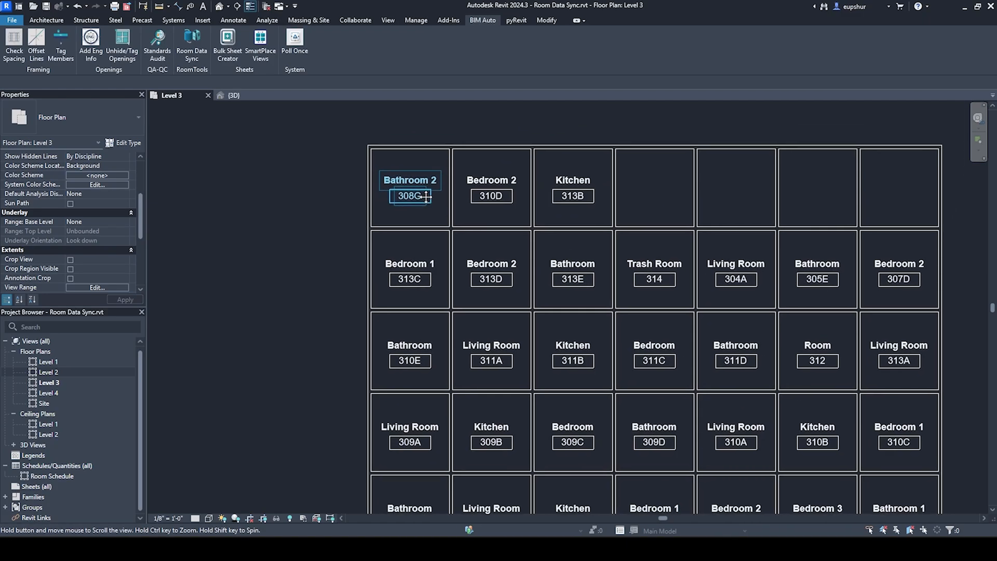
{"action": "left_click", "coordinate": [432, 165]}
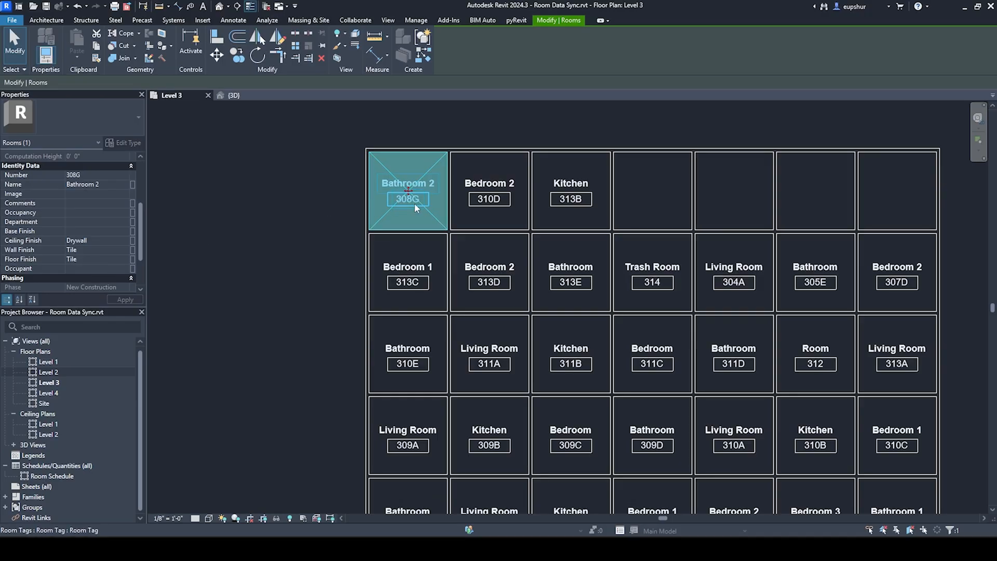
Arrange Revit and Excel side by side and select cell A108 to compare the row for room 308G.
{"action": "left_click_drag", "start_coordinate": [483, 6], "coordinate": [1, 120]}
{"action": "left_click", "coordinate": [626, 112]}
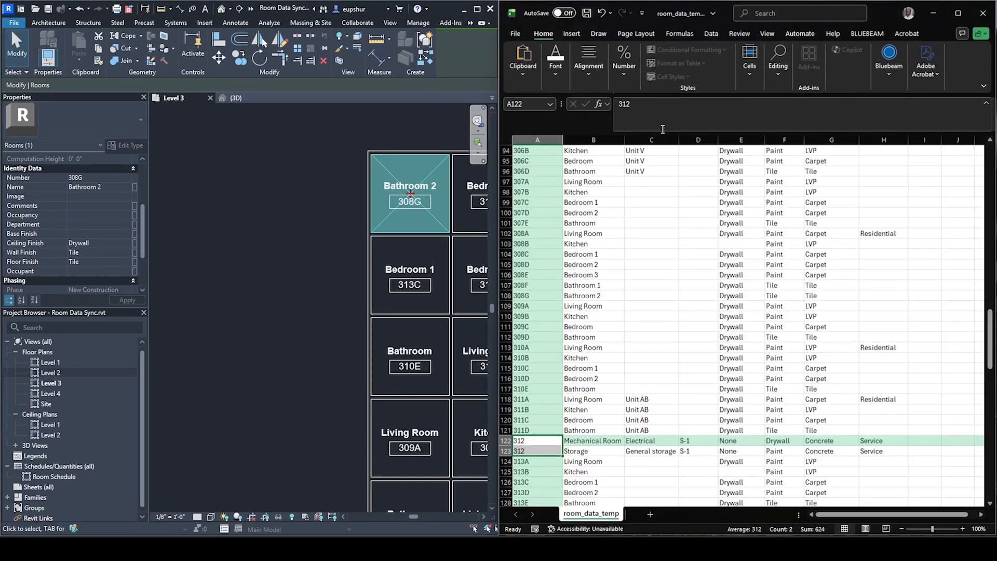
{"action": "left_click", "coordinate": [535, 296]}
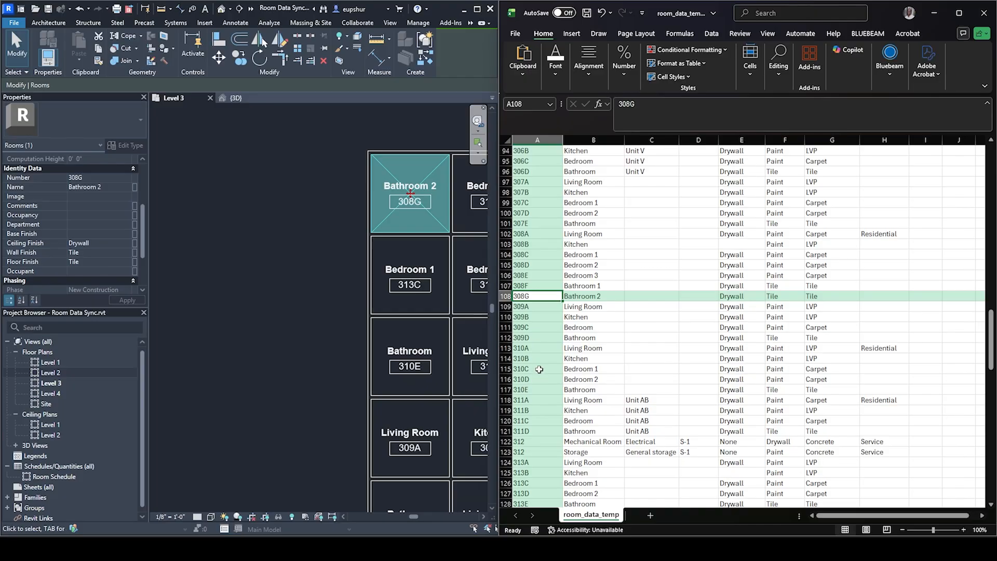
Select room 312 on the Level 3 plan to inspect its identity data.
{"action": "scroll", "coordinate": [345, 239], "scroll_direction": "down", "scroll_amount": 1}
{"action": "middle_click_drag", "start_coordinate": [475, 246], "coordinate": [190, 285]}
{"action": "middle_click_drag", "start_coordinate": [374, 325], "coordinate": [467, 337]}
{"action": "middle_click_drag", "start_coordinate": [312, 332], "coordinate": [410, 323]}
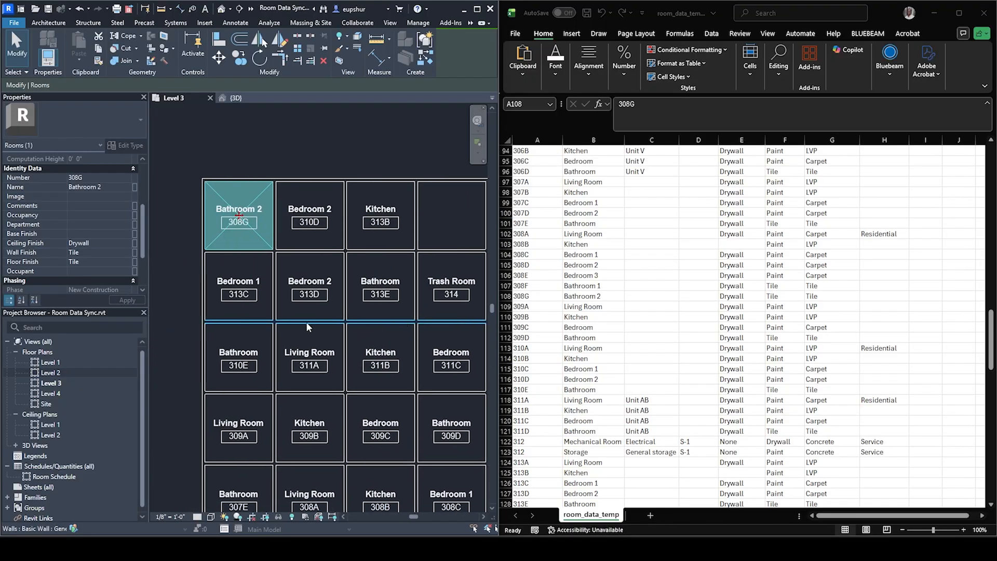
{"action": "middle_click_drag", "start_coordinate": [454, 360], "coordinate": [319, 356]}
{"action": "middle_click_drag", "start_coordinate": [425, 375], "coordinate": [344, 365]}
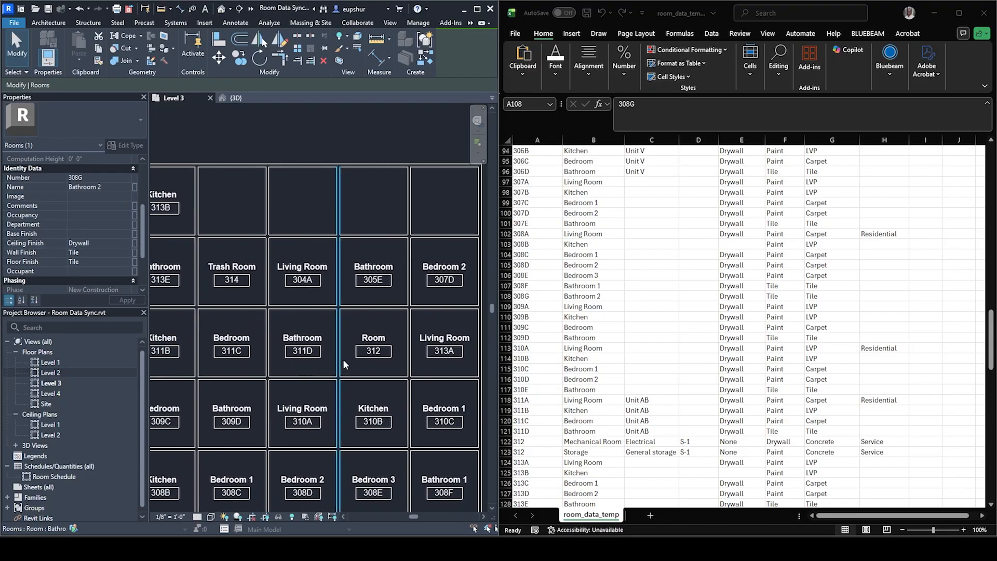
{"action": "left_click", "coordinate": [373, 344]}
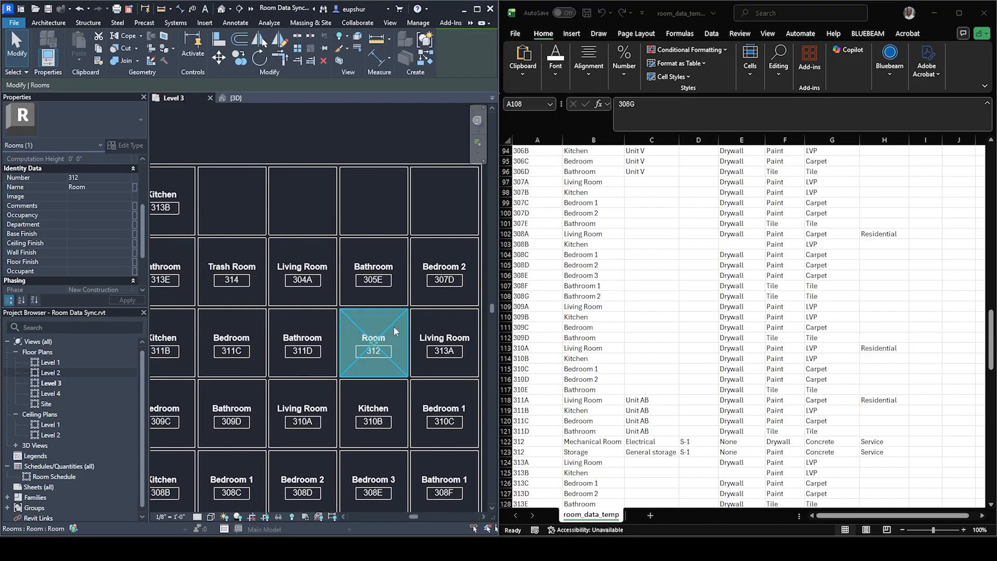
Switch to Excel and compare the two spreadsheet rows for room 312, in cells A122 and A123.
{"action": "left_click", "coordinate": [543, 446]}
{"action": "left_click", "coordinate": [535, 442]}
{"action": "left_click", "coordinate": [544, 452]}
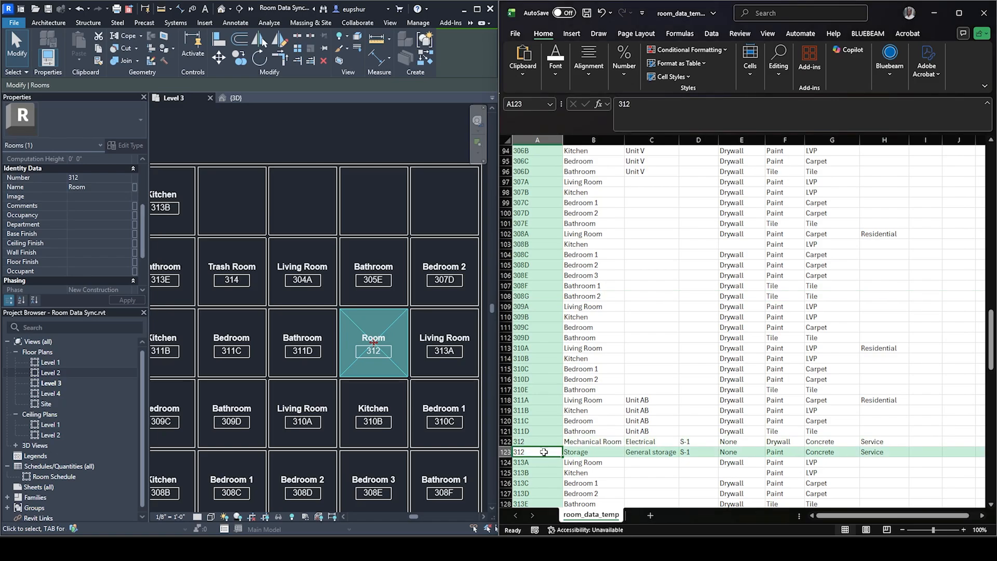
{"action": "left_click", "coordinate": [544, 442]}
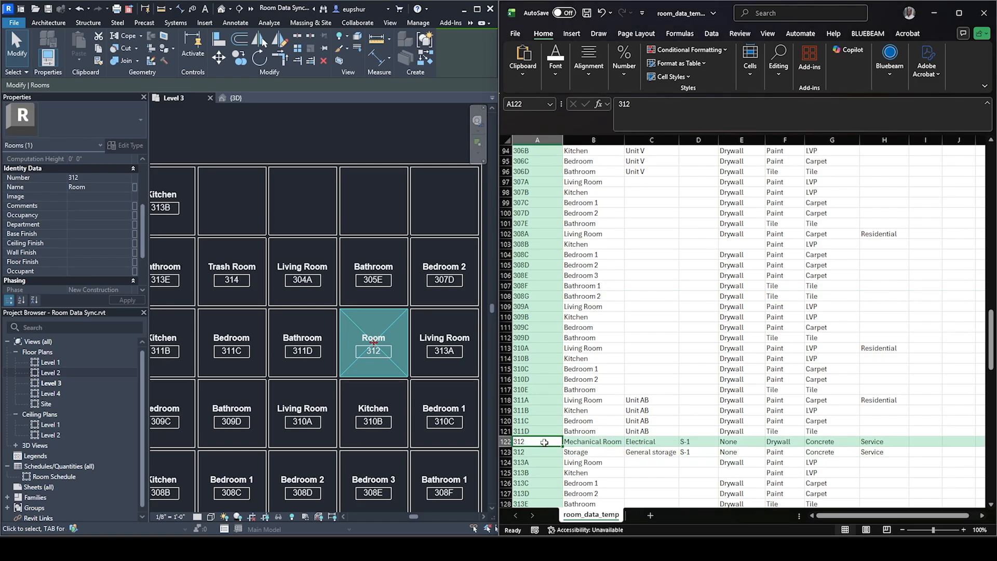
Return Revit to full screen, open the Room Schedule, and review the synced room data across the levels.
{"action": "left_click", "coordinate": [478, 11]}
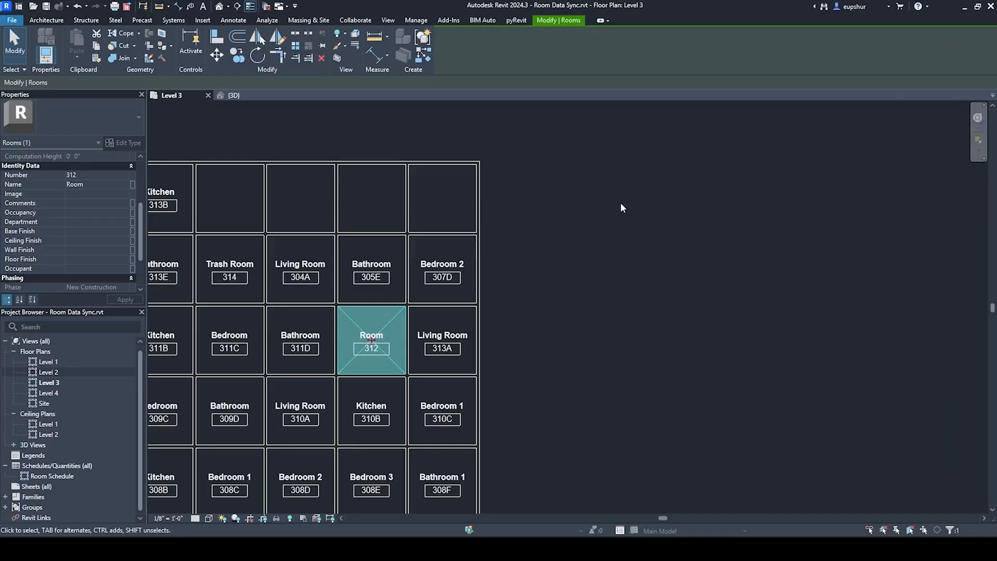
{"action": "middle_click", "coordinate": [576, 232]}
{"action": "middle_click", "coordinate": [576, 232]}
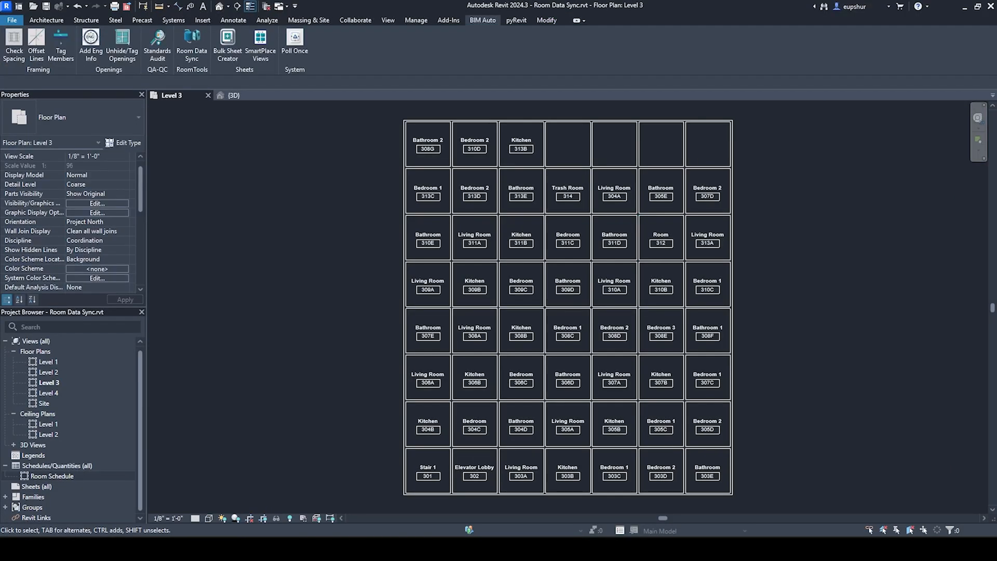
{"action": "double_click", "coordinate": [56, 476]}
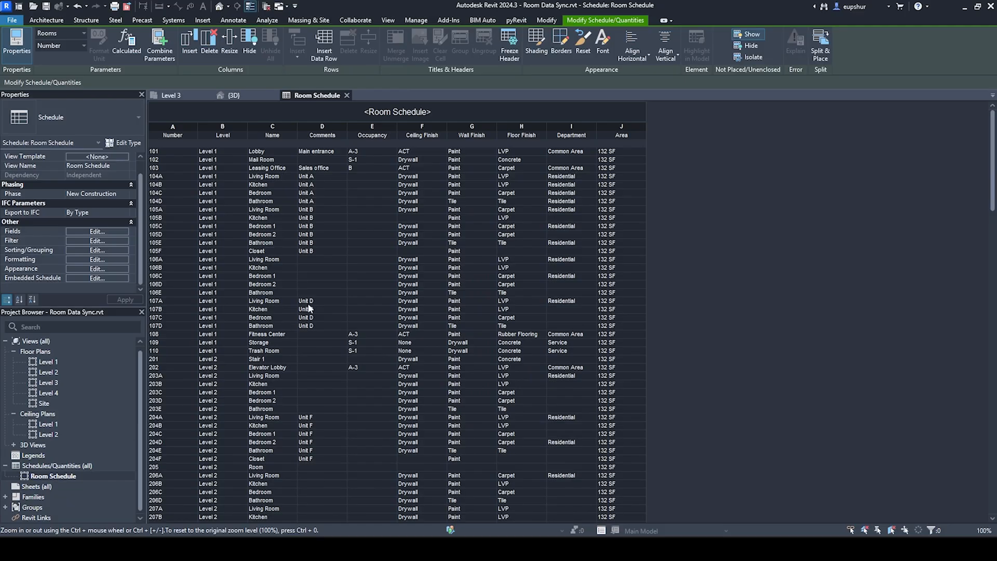
{"action": "scroll", "coordinate": [310, 308], "scroll_direction": "down", "scroll_amount": 8}
{"action": "scroll", "coordinate": [382, 372], "scroll_direction": "up", "scroll_amount": 10}
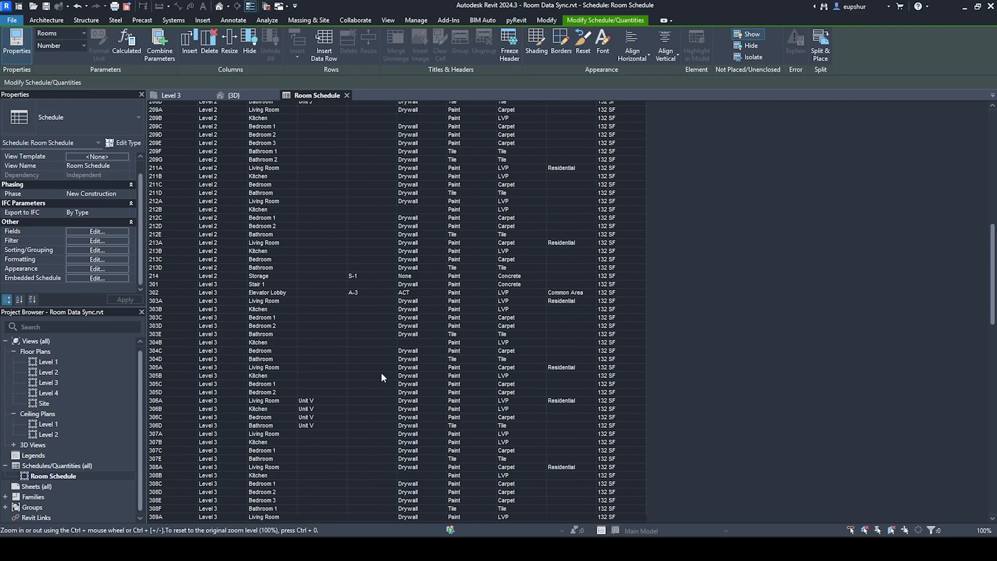
{"action": "scroll", "coordinate": [380, 369], "scroll_direction": "up", "scroll_amount": 3}
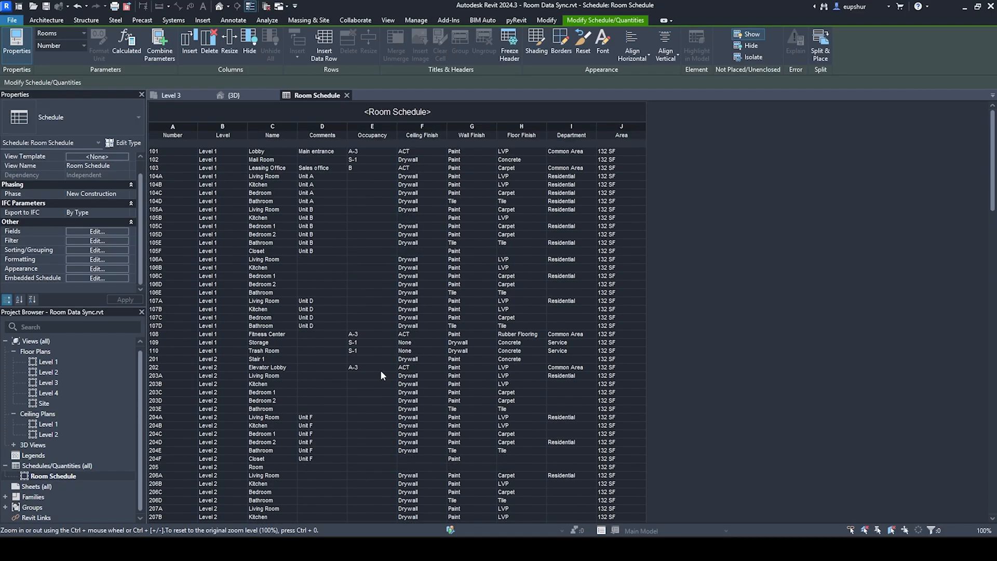